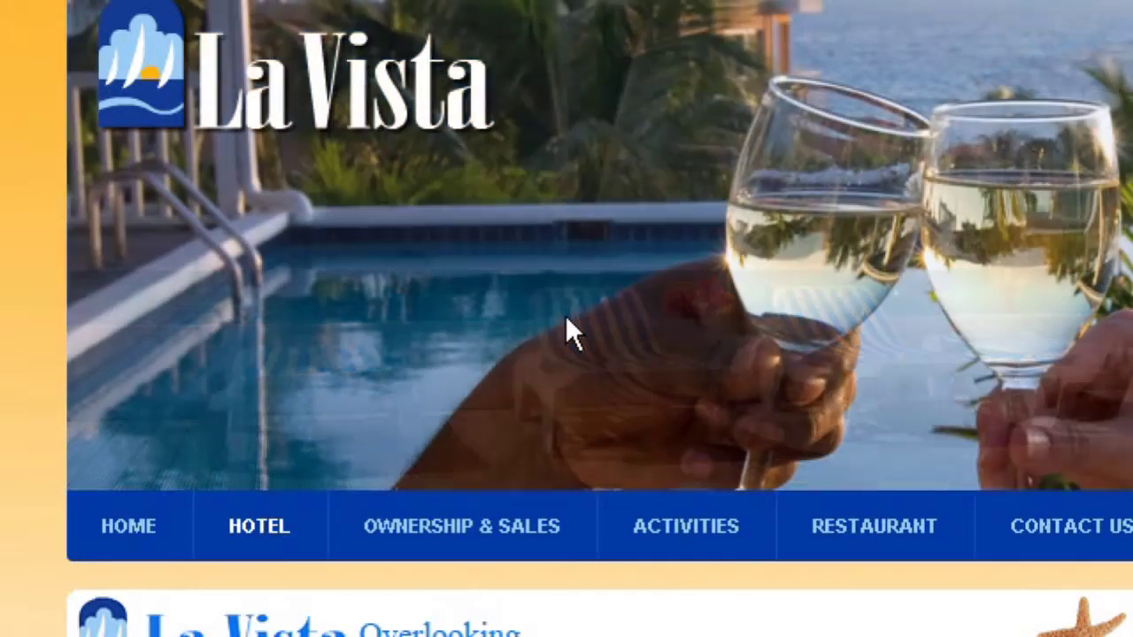
Browse the public La Vista page photos, enlarging the shell photo and closing it.
scroll(602, 381, down, 5)
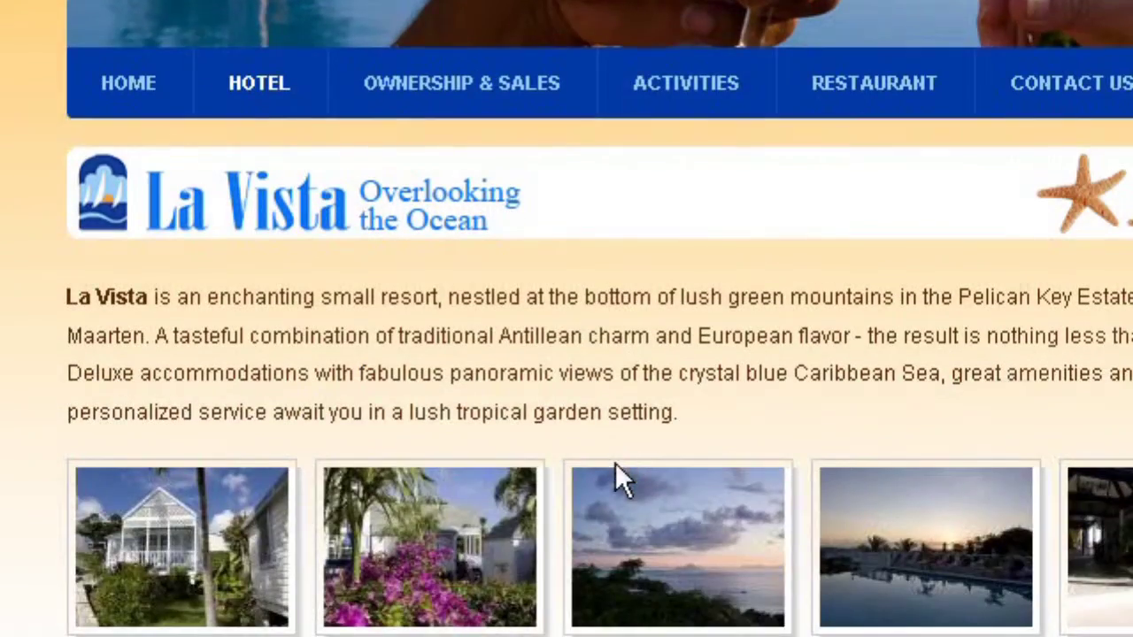
scroll(700, 334, down, 1)
click(699, 334)
scroll(699, 335, down, 5)
scroll(698, 334, up, 2)
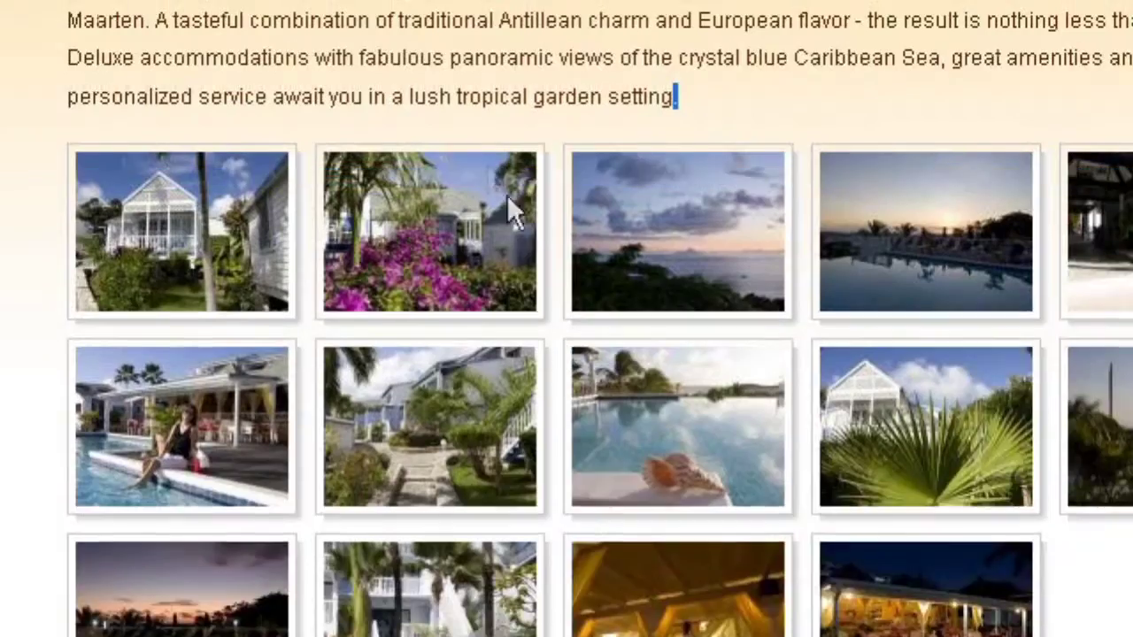
scroll(416, 204, up, 1)
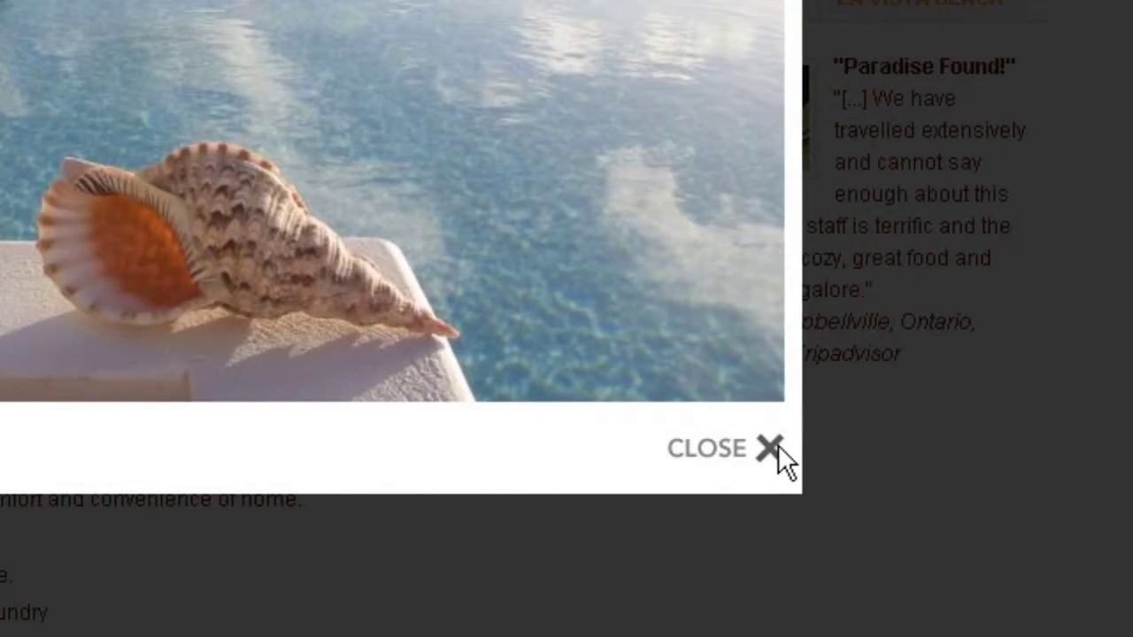
click(773, 448)
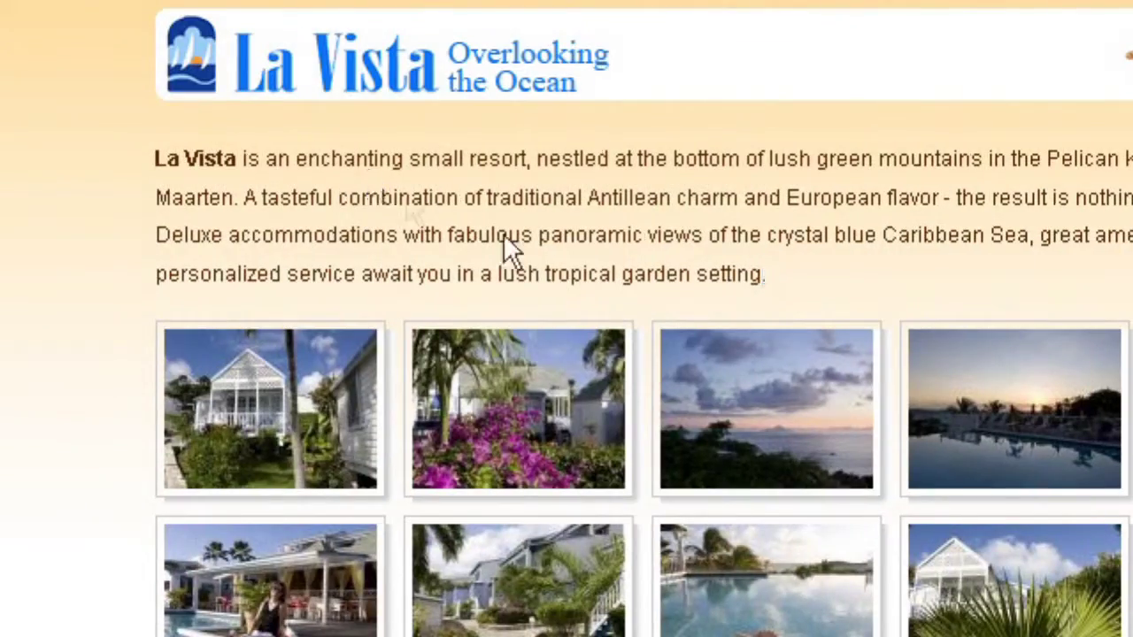
scroll(417, 286, down, 7)
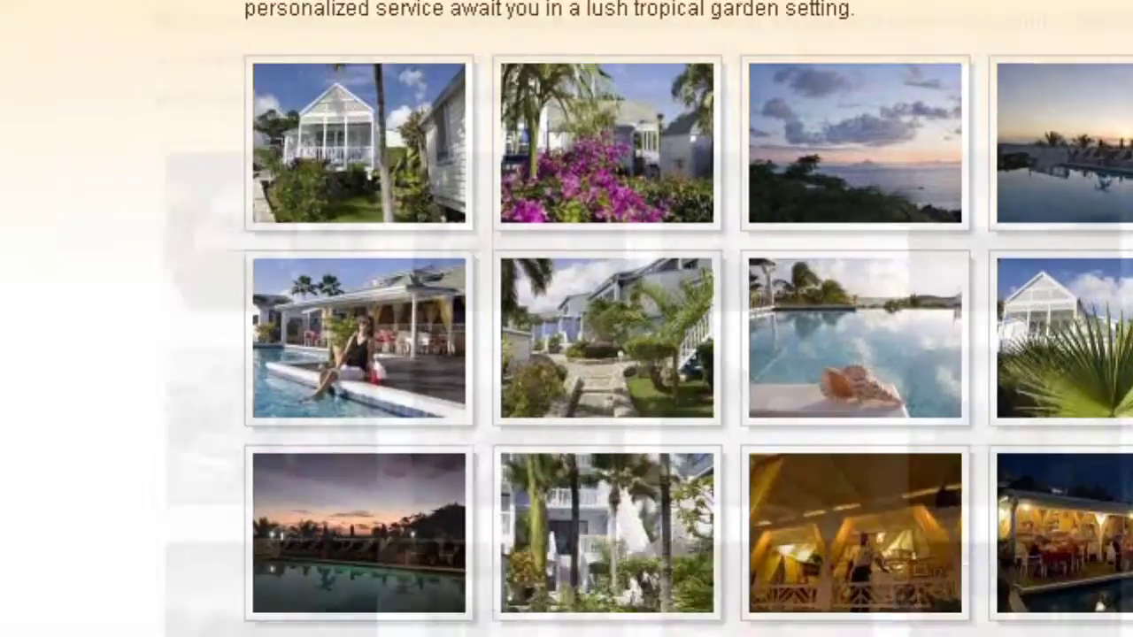
scroll(366, 342, up, 5)
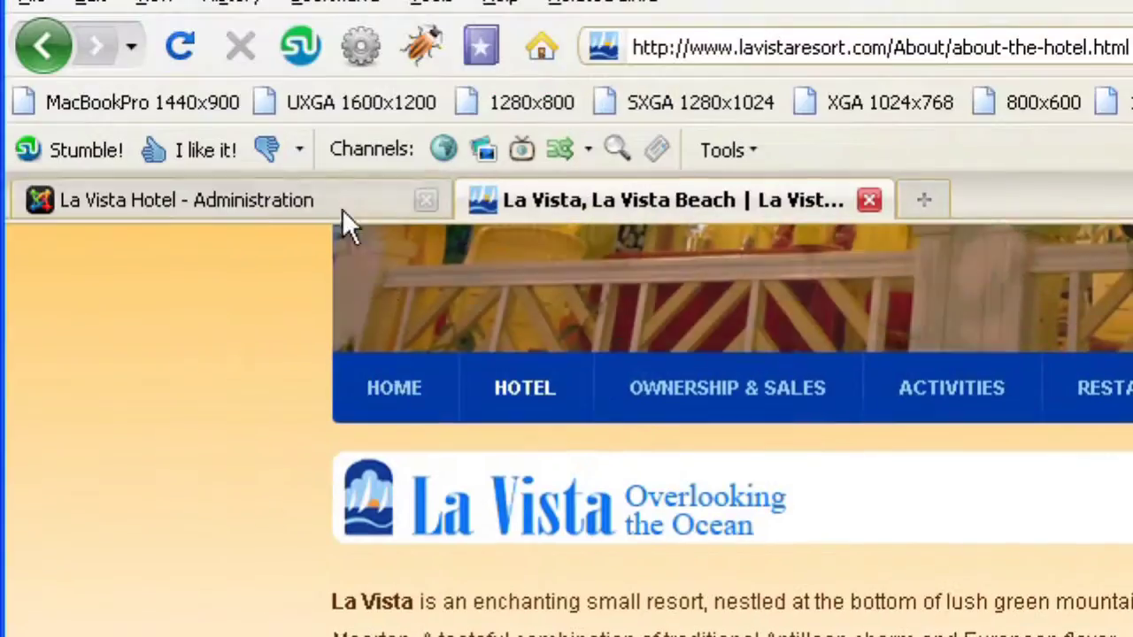
Open the La Vista article from the administration's Article Manager.
click(339, 211)
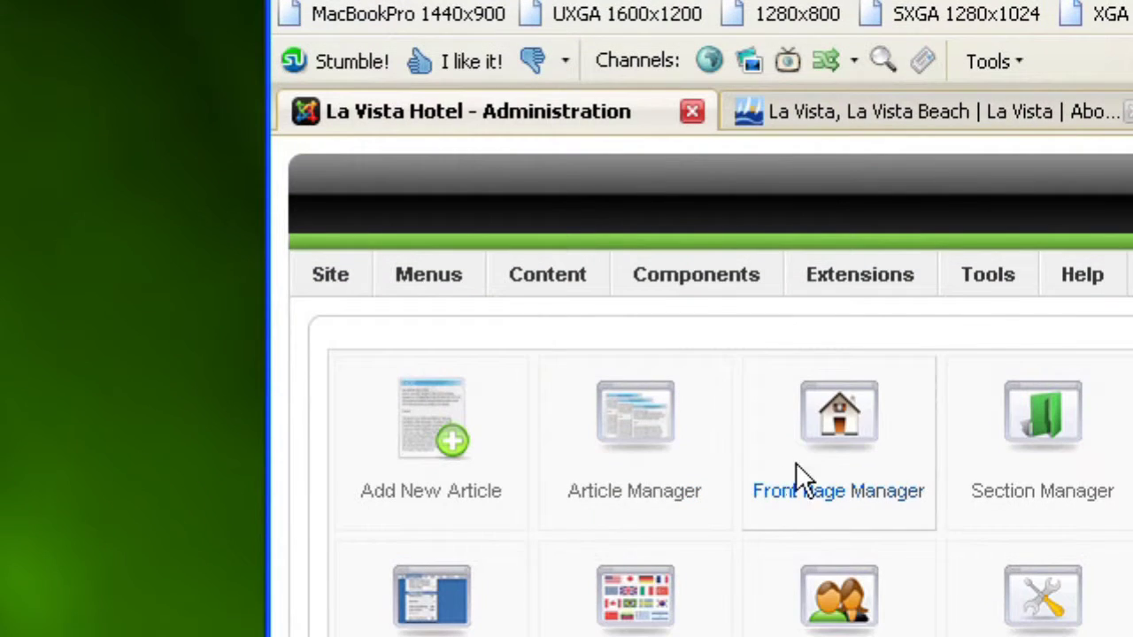
click(552, 498)
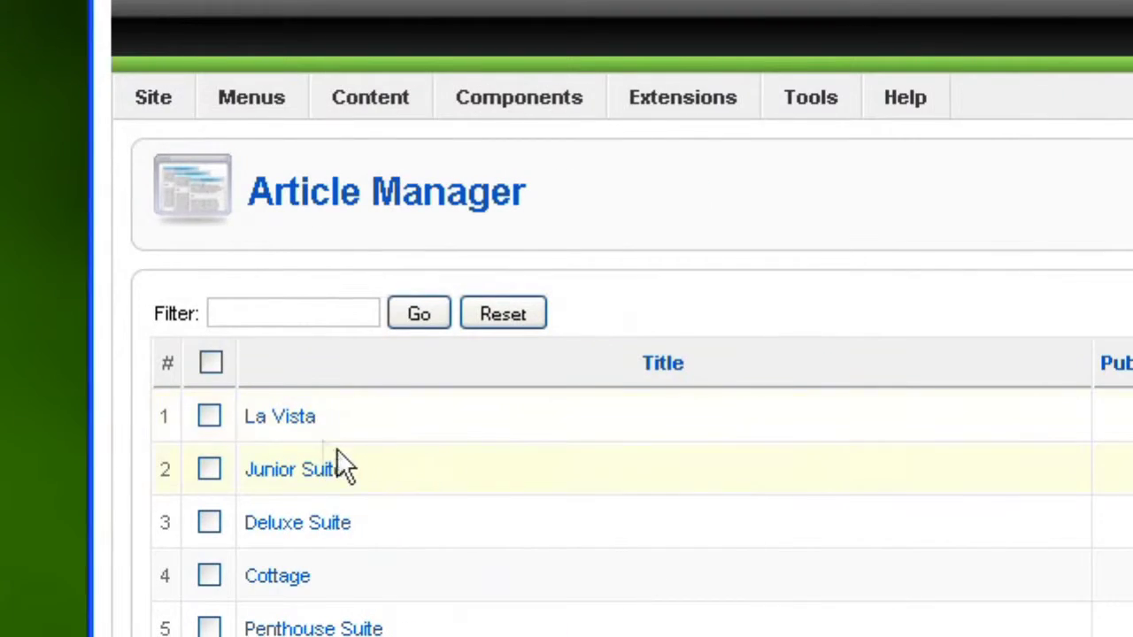
click(271, 411)
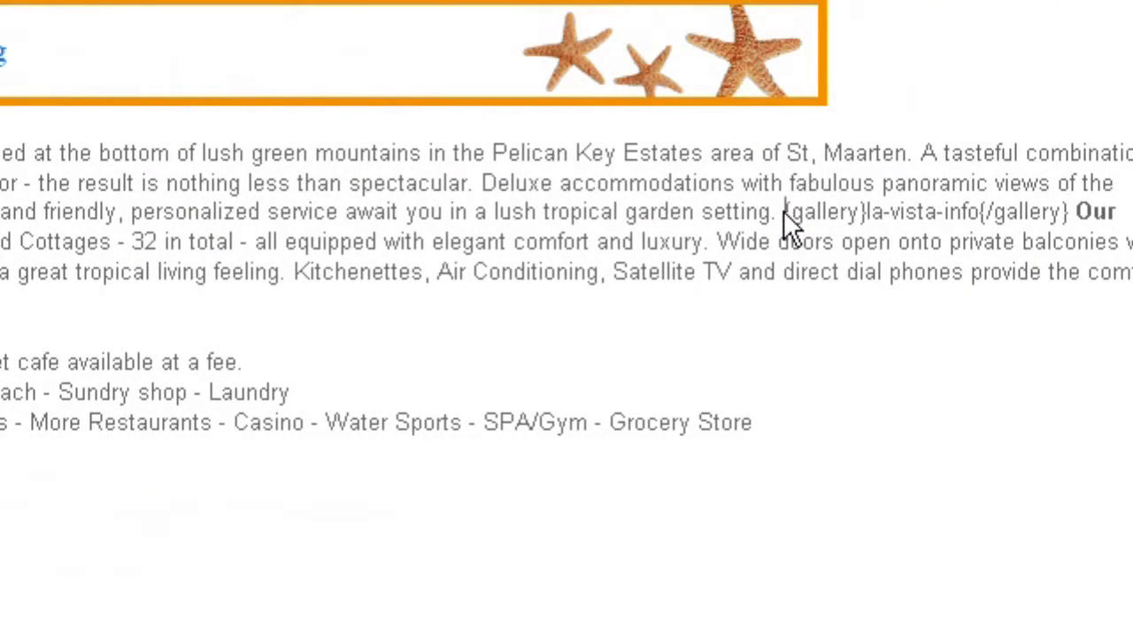
Confirm the {gallery}la-vista-info{/gallery} tag names la-vista-info, then close the article unsaved.
drag(848, 211, 865, 210)
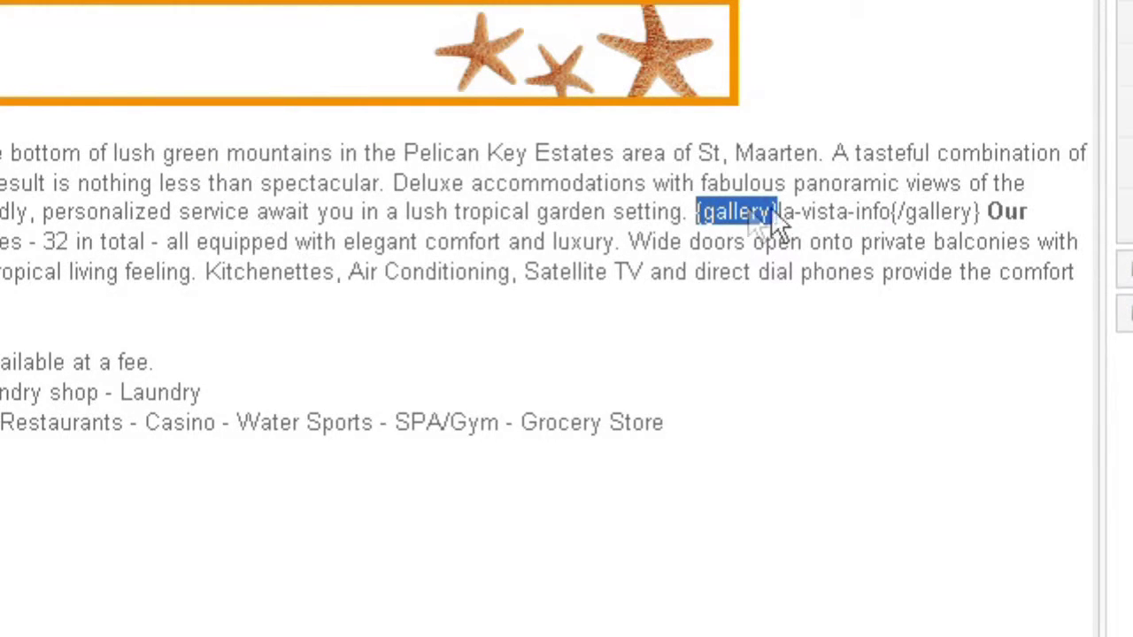
drag(802, 211, 871, 211)
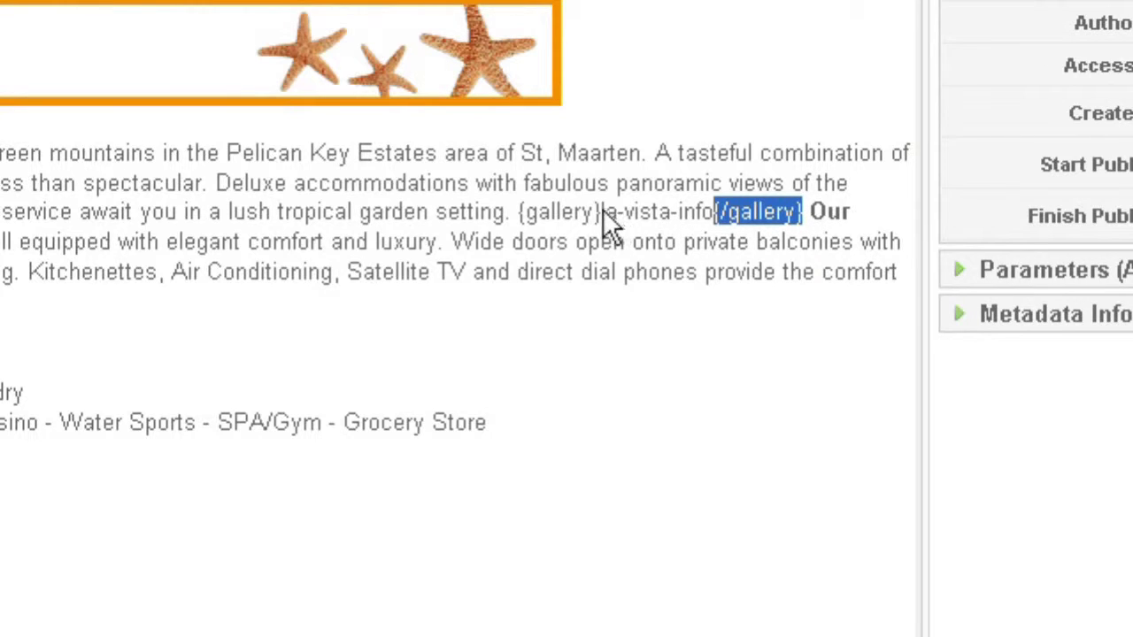
drag(603, 211, 652, 210)
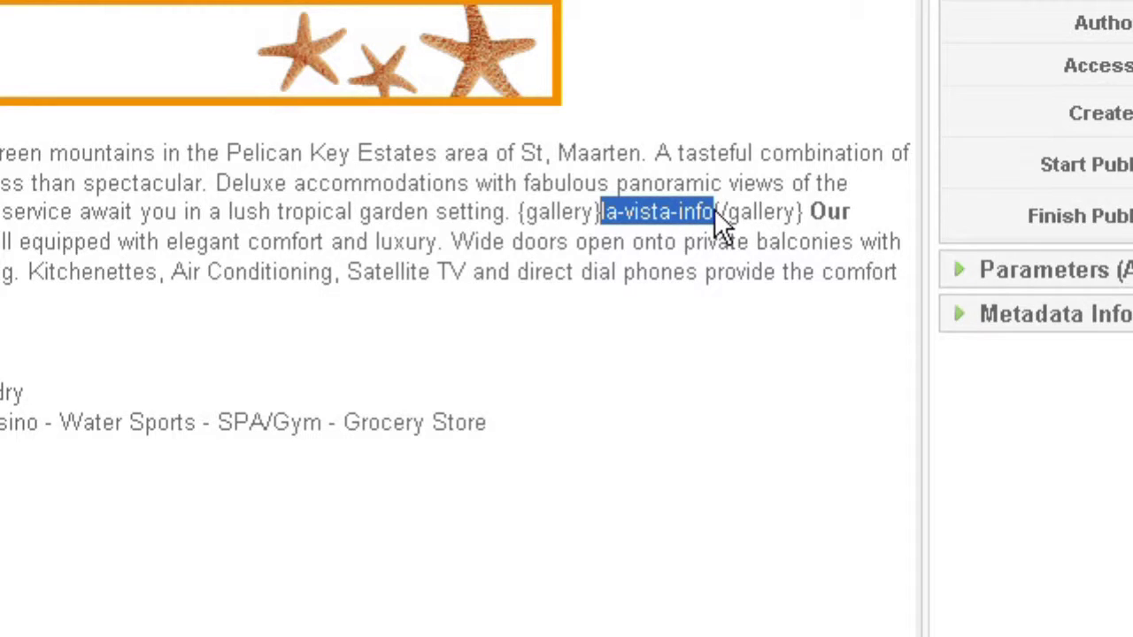
drag(516, 212, 802, 213)
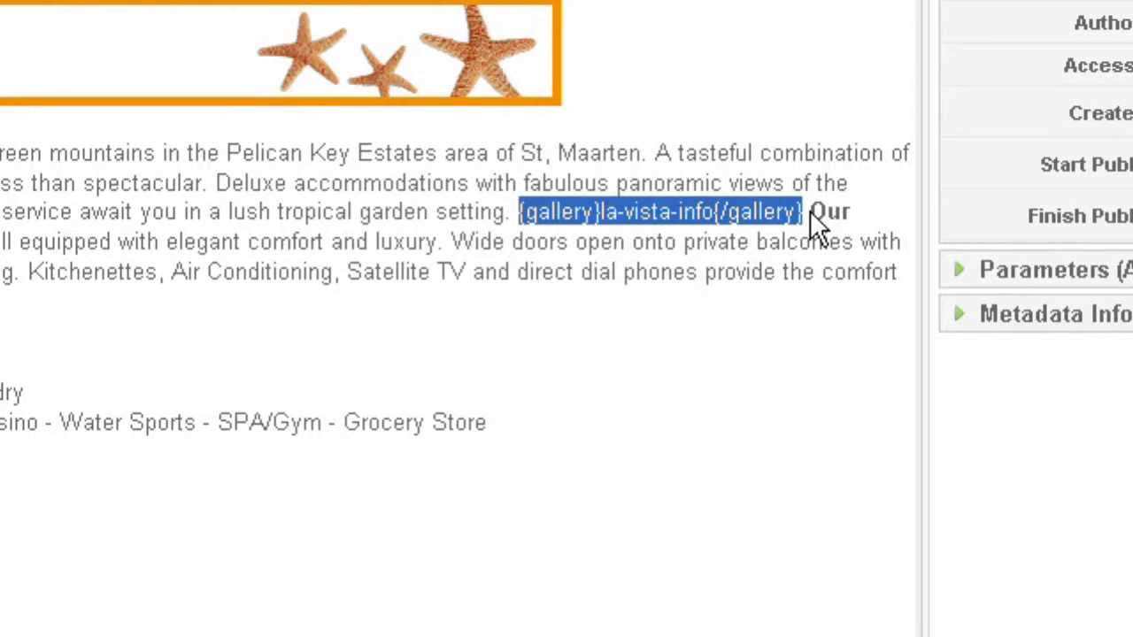
click(642, 215)
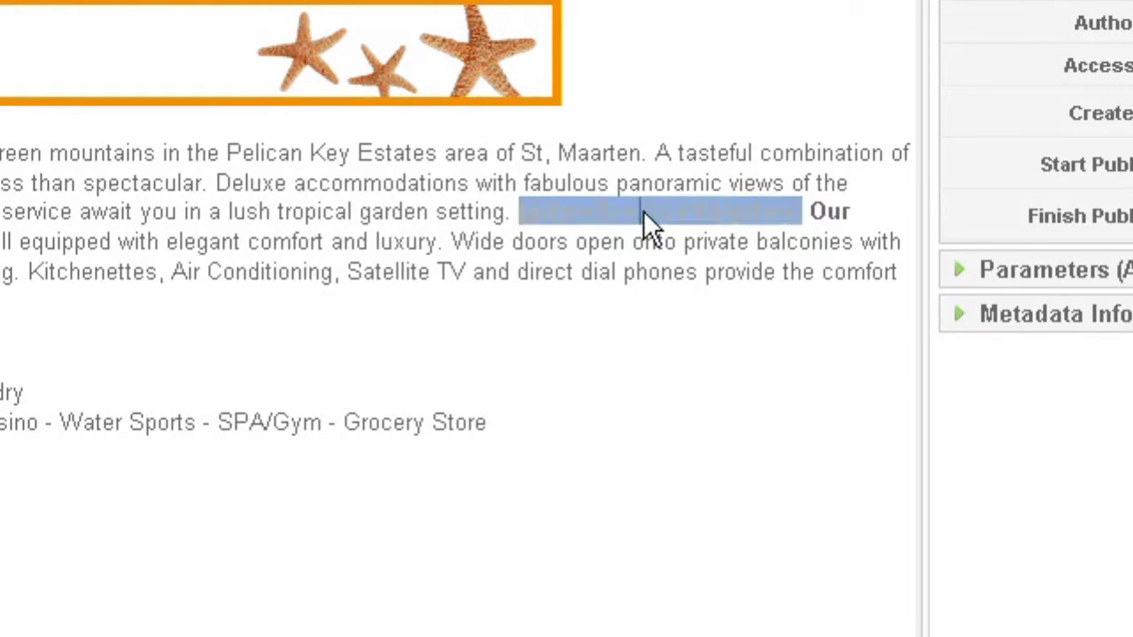
scroll(659, 210, up, 1)
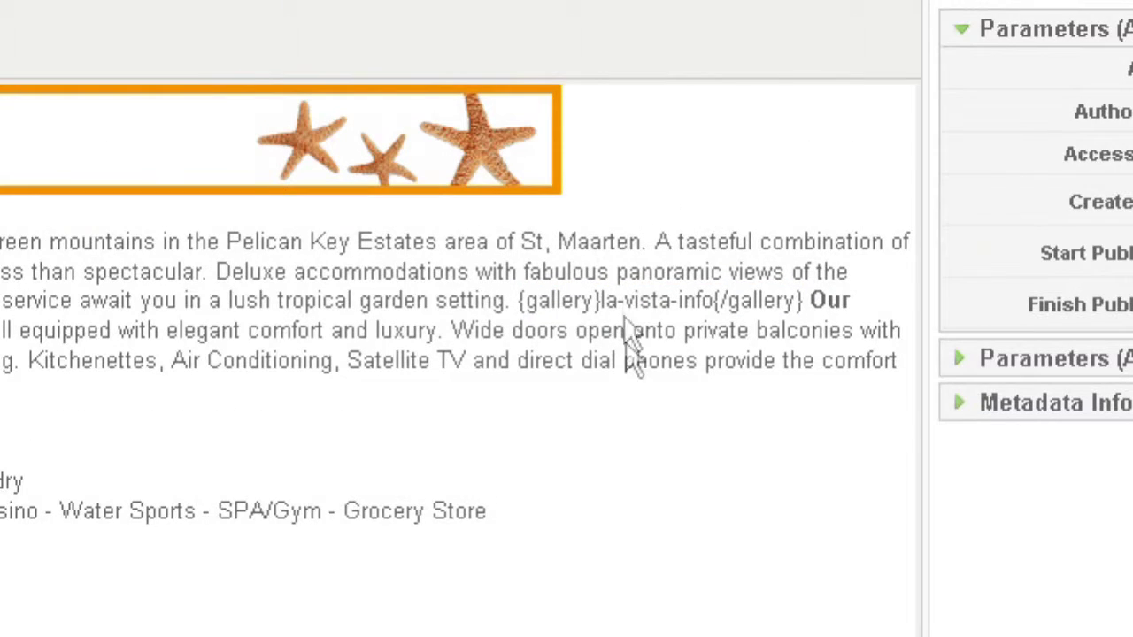
drag(601, 302, 684, 305)
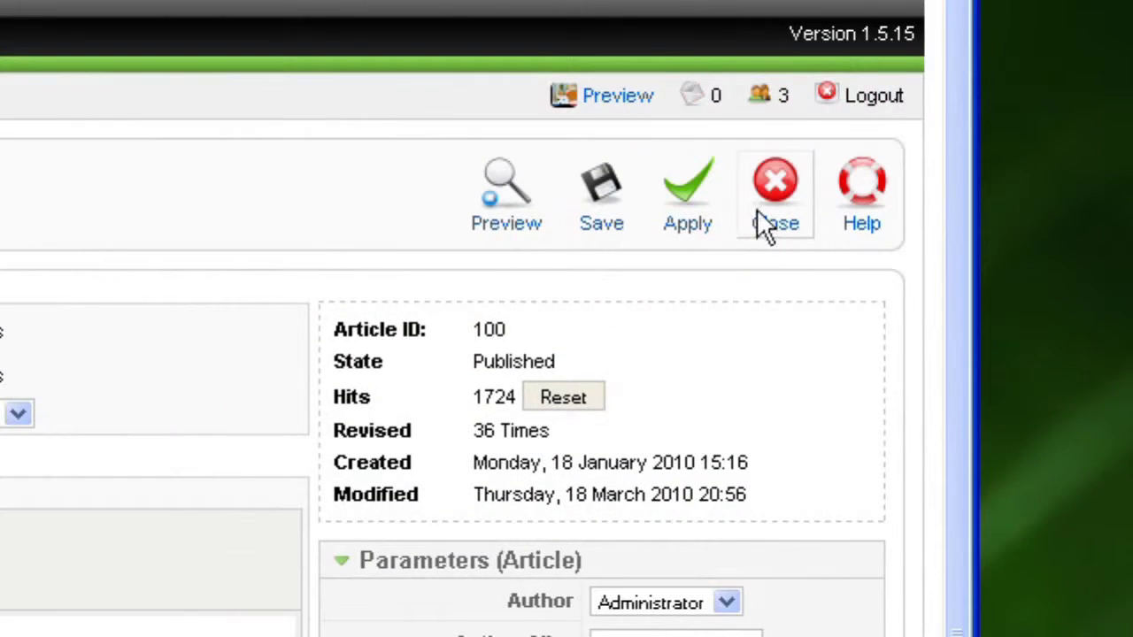
click(768, 195)
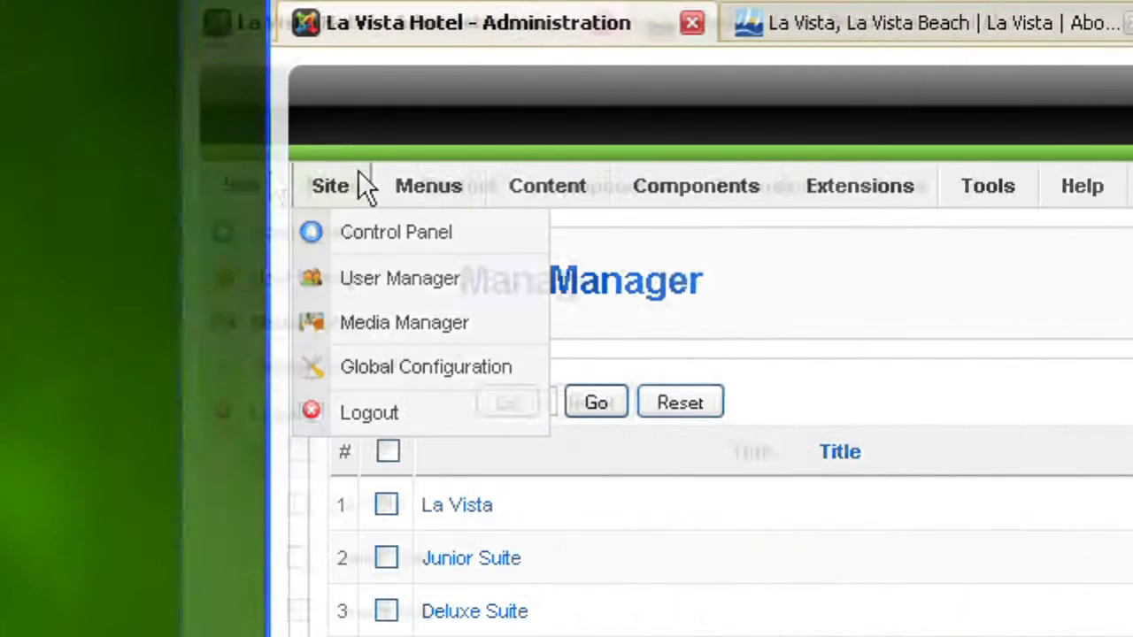
From the Control Panel, open Media Manager at the la-vista-info image folder.
click(335, 230)
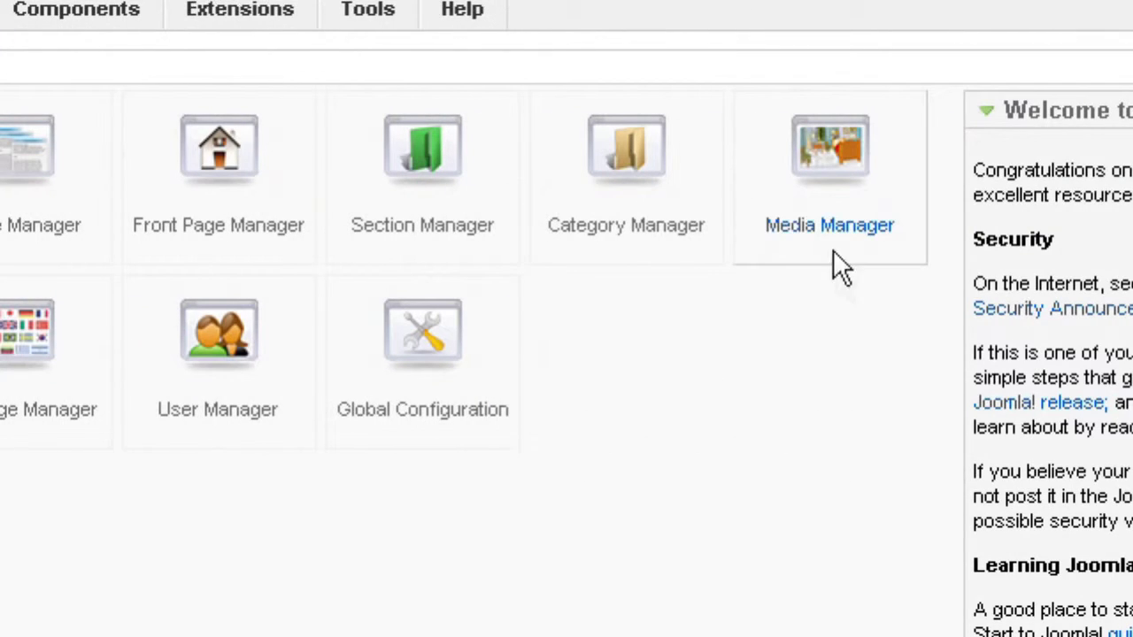
click(824, 162)
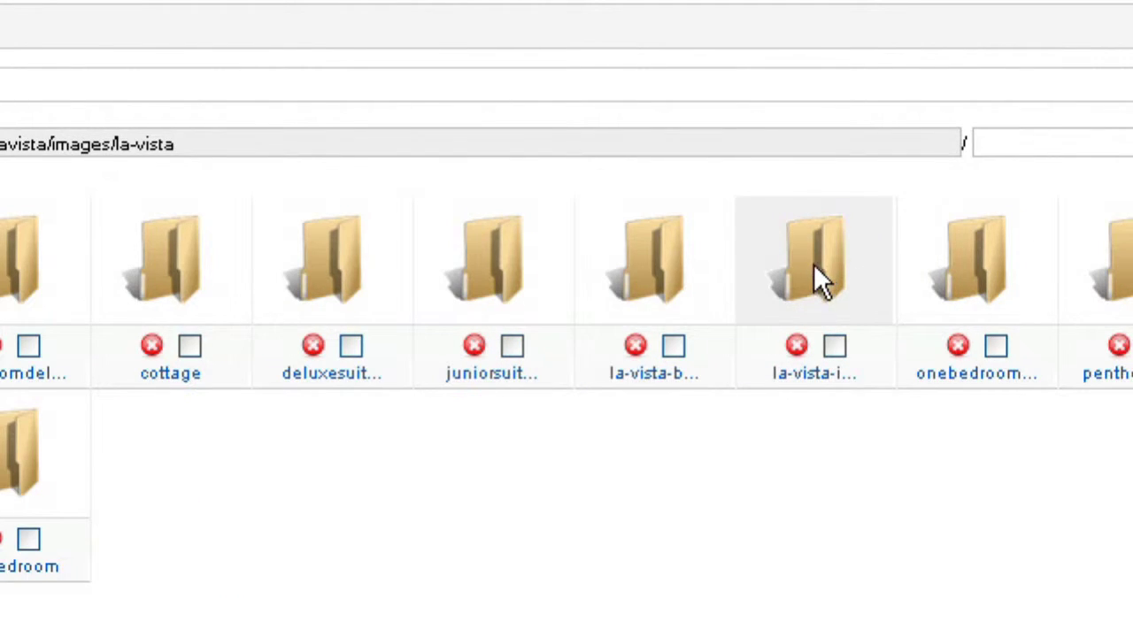
click(331, 345)
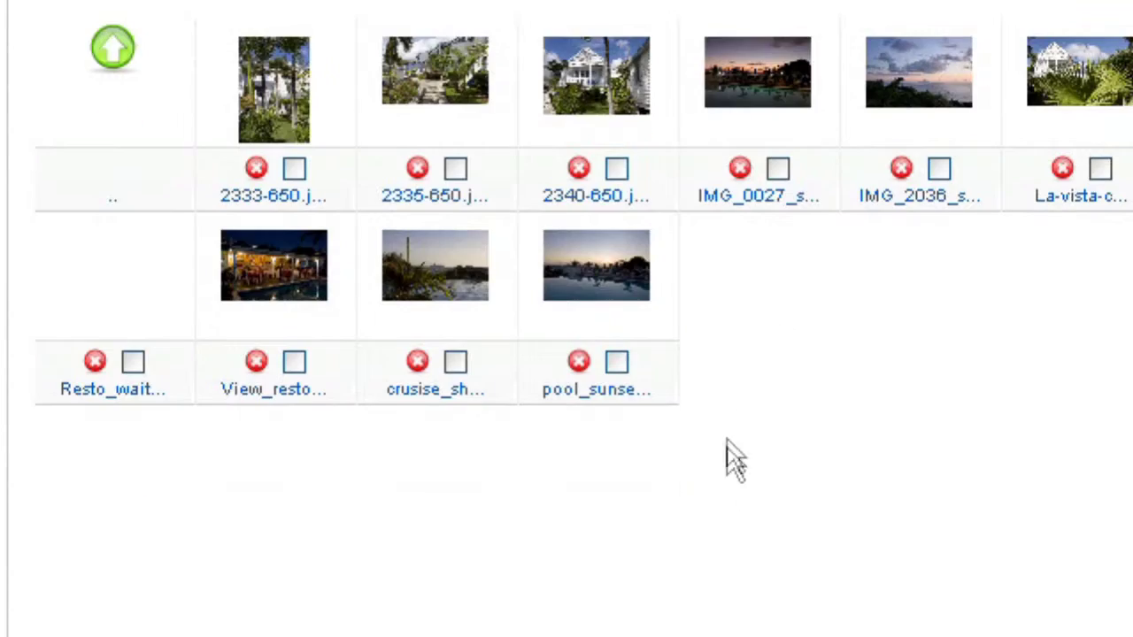
Browse for La-vista-sign-new-no-cloud-650.jpg as the file to upload.
click(363, 469)
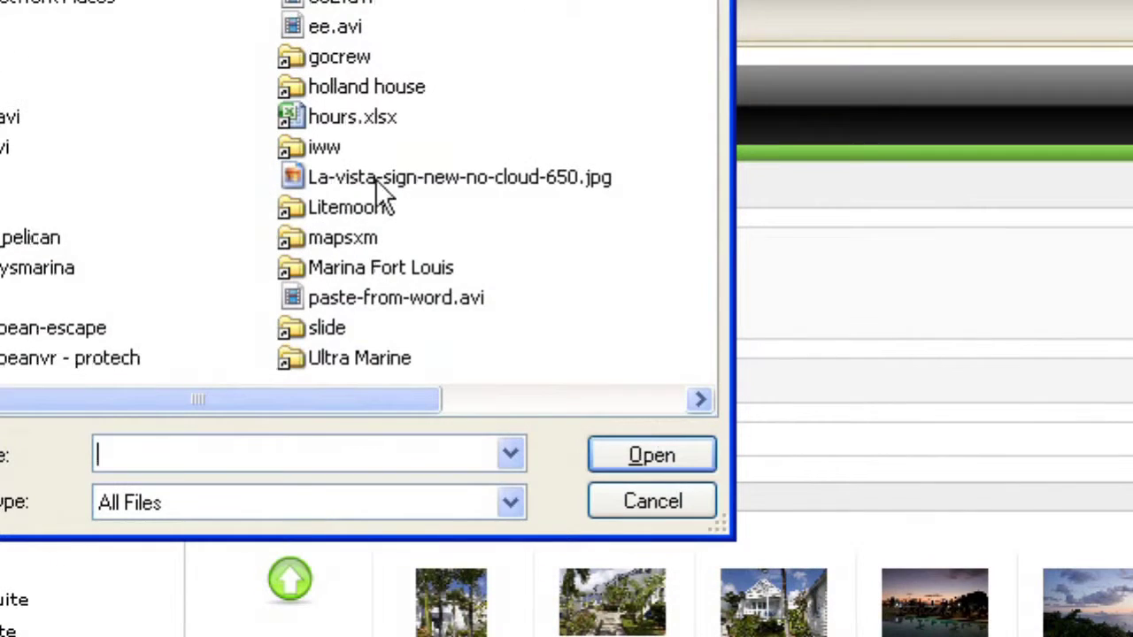
click(375, 177)
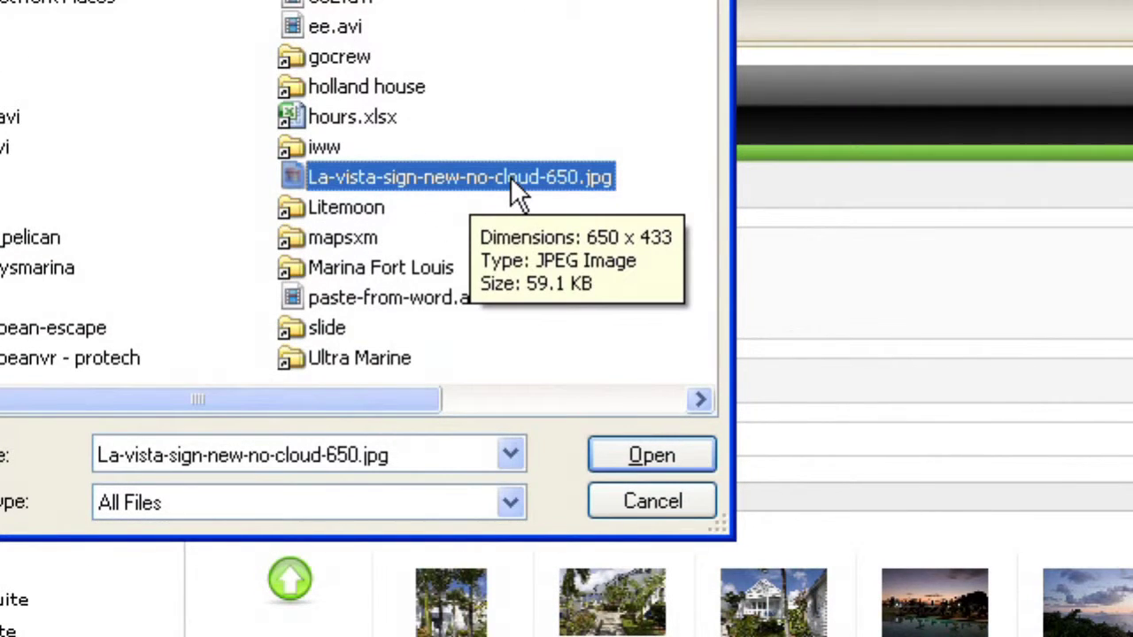
Confirm La-vista-sign-new-no-cloud-650.jpg and upload it into la-vista-info.
click(609, 460)
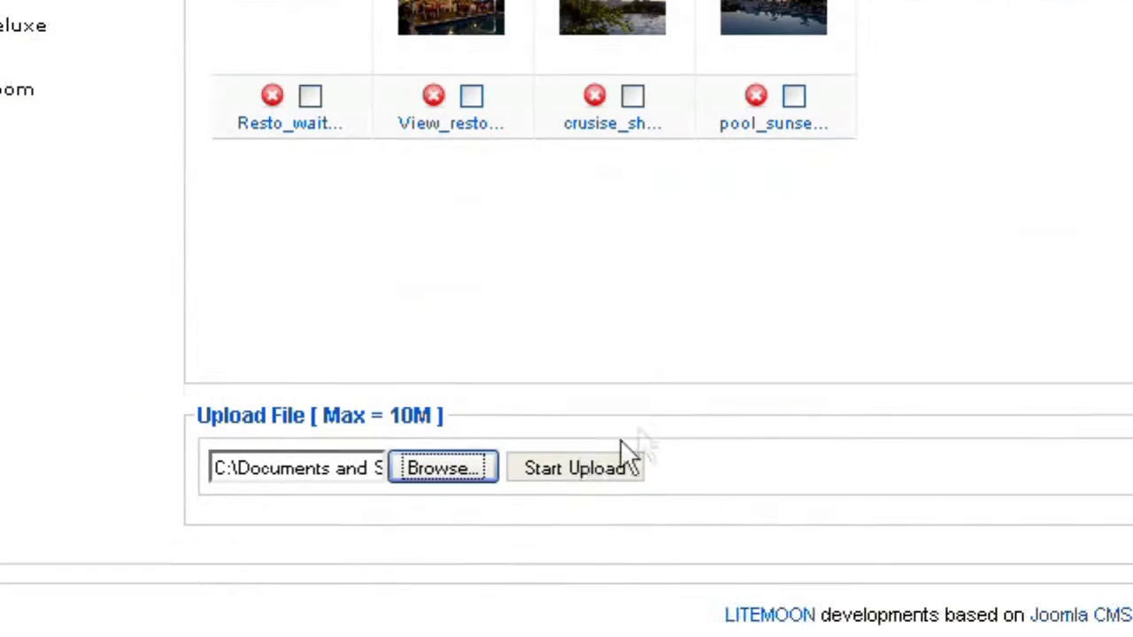
click(561, 470)
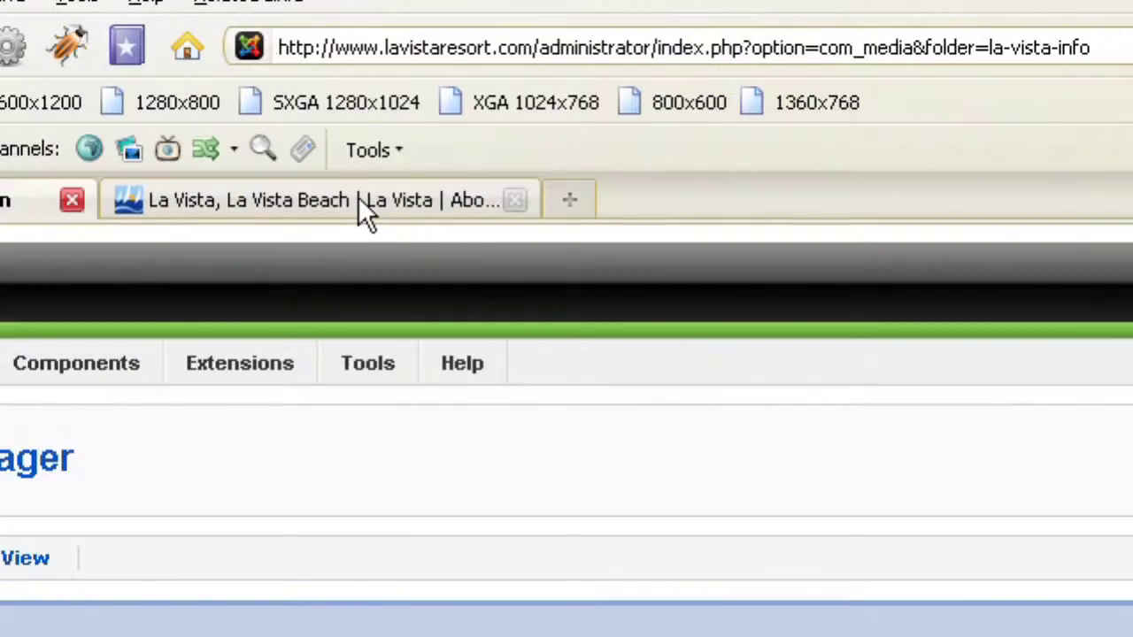
Reload the public La Vista page to find the new sign photo, then return to Media Manager.
click(358, 197)
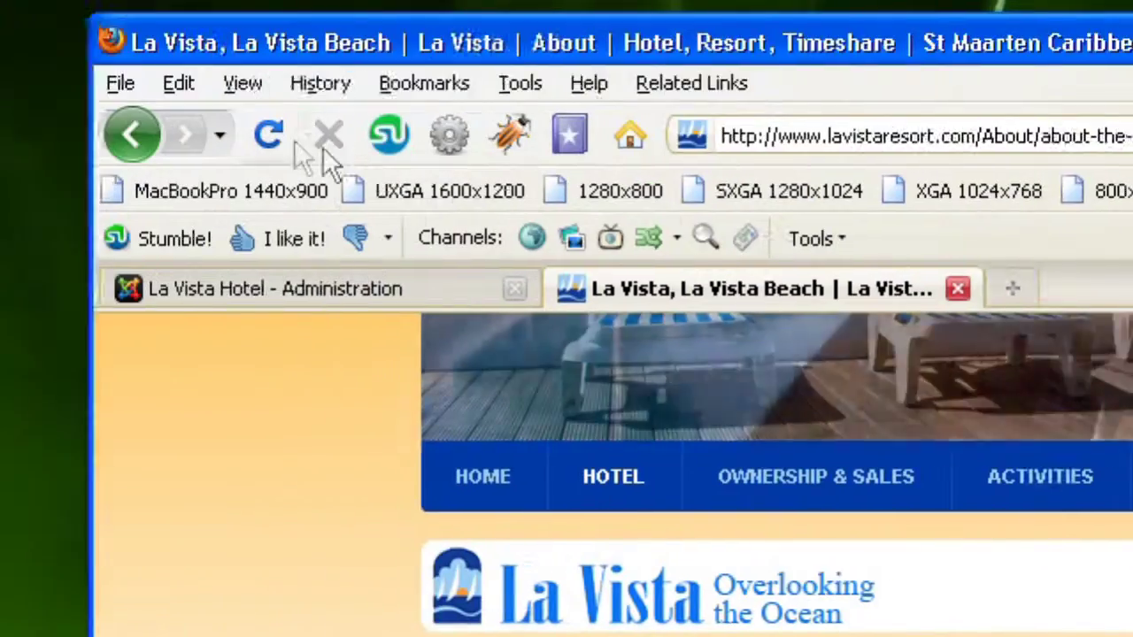
click(268, 134)
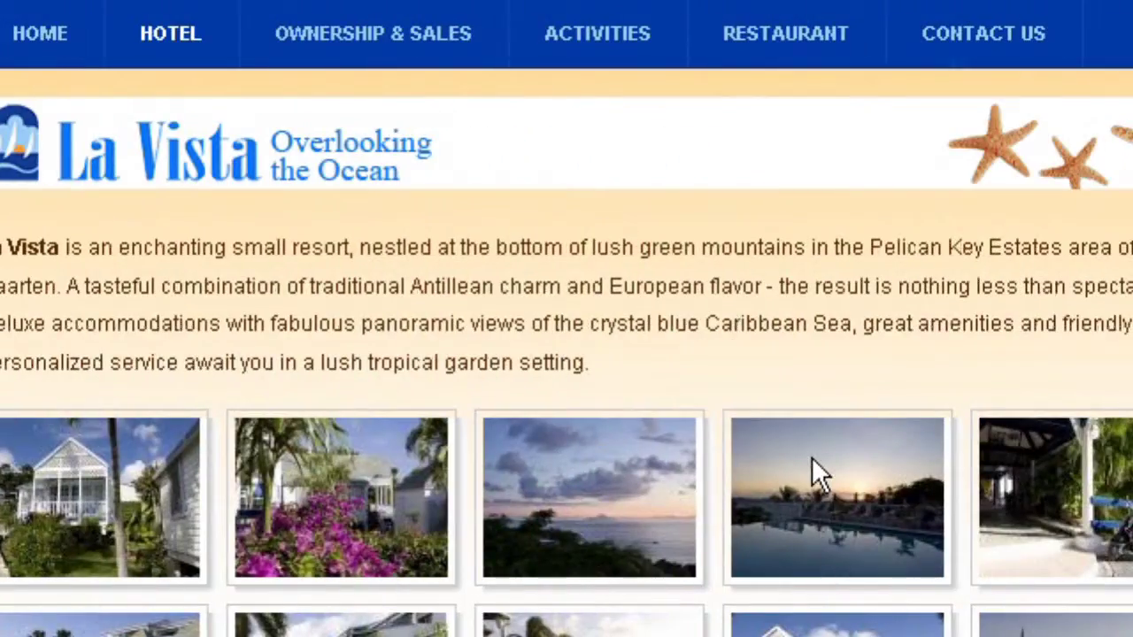
scroll(812, 456, down, 3)
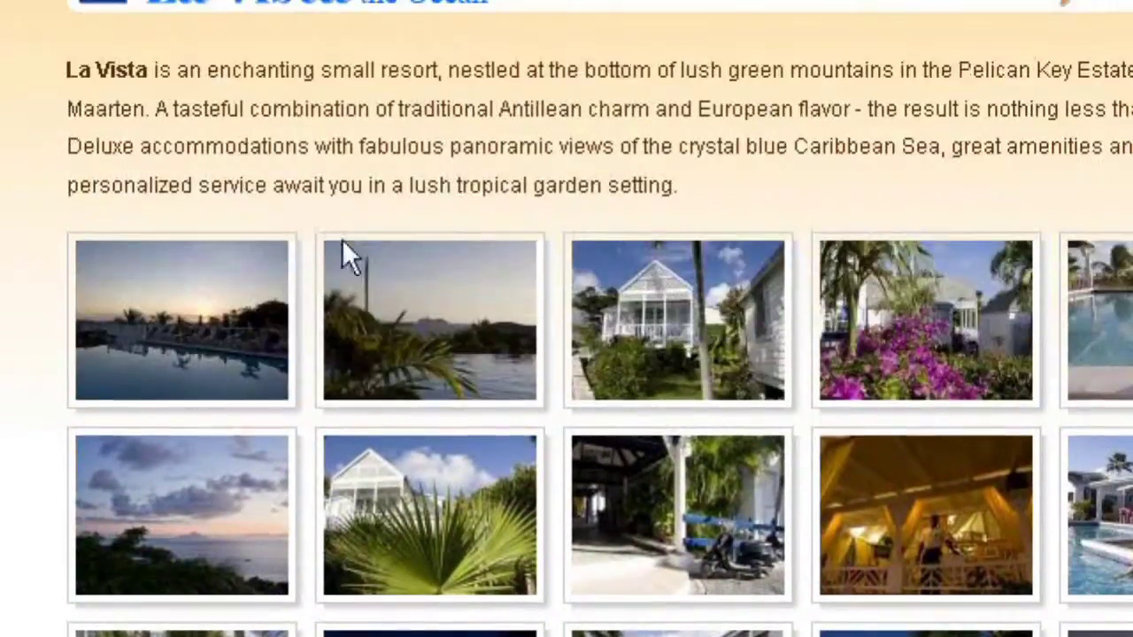
scroll(731, 450, down, 3)
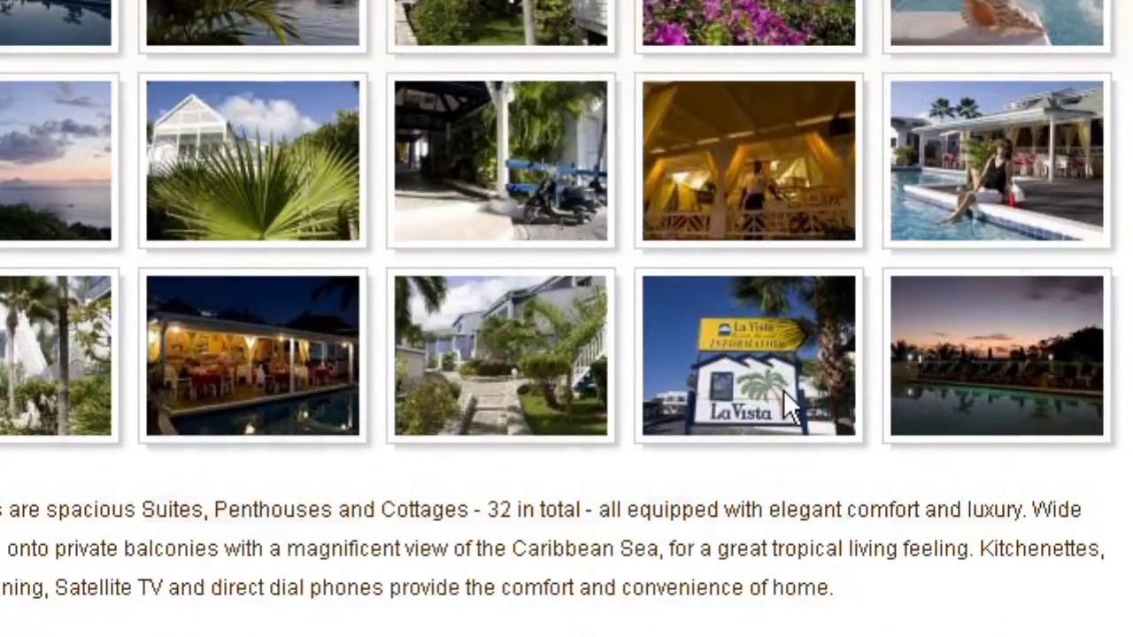
scroll(542, 261, up, 3)
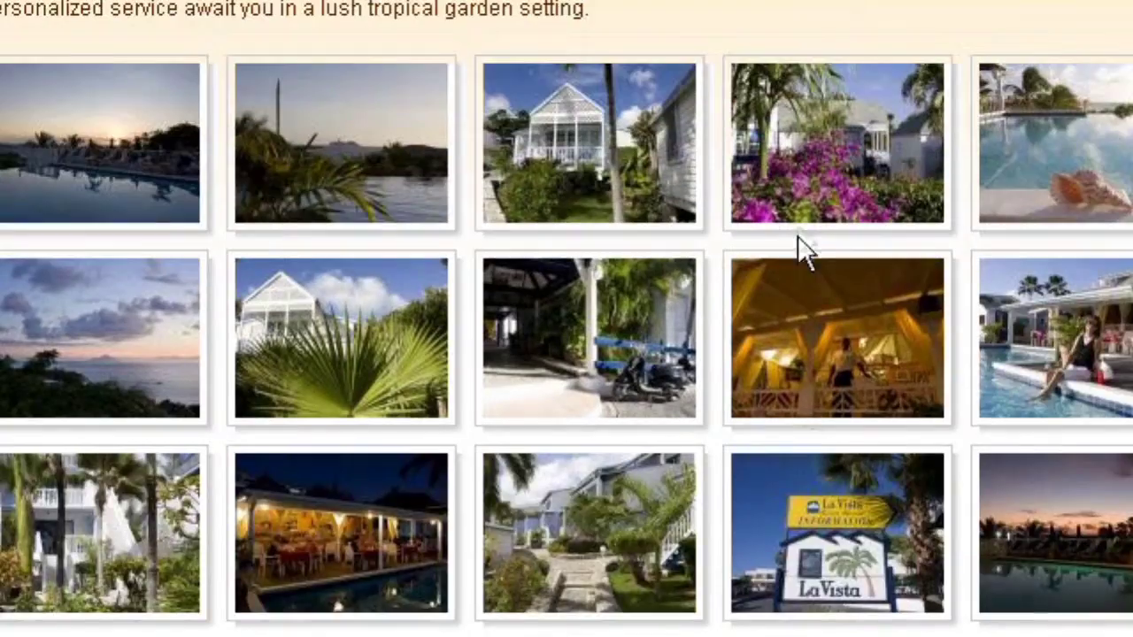
scroll(805, 251, up, 2)
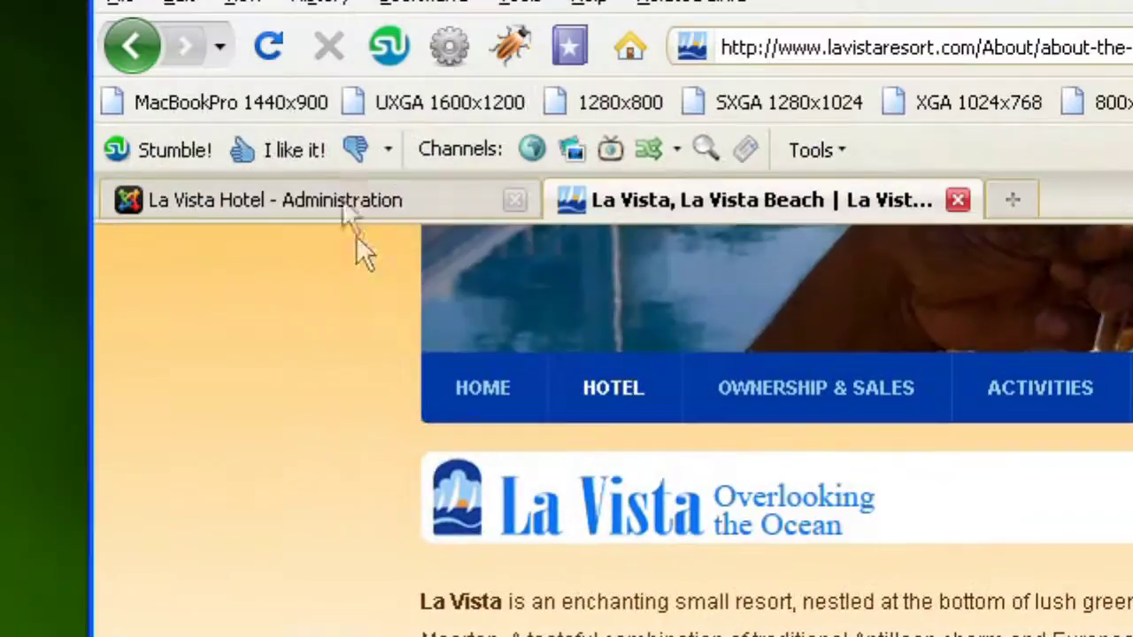
click(340, 198)
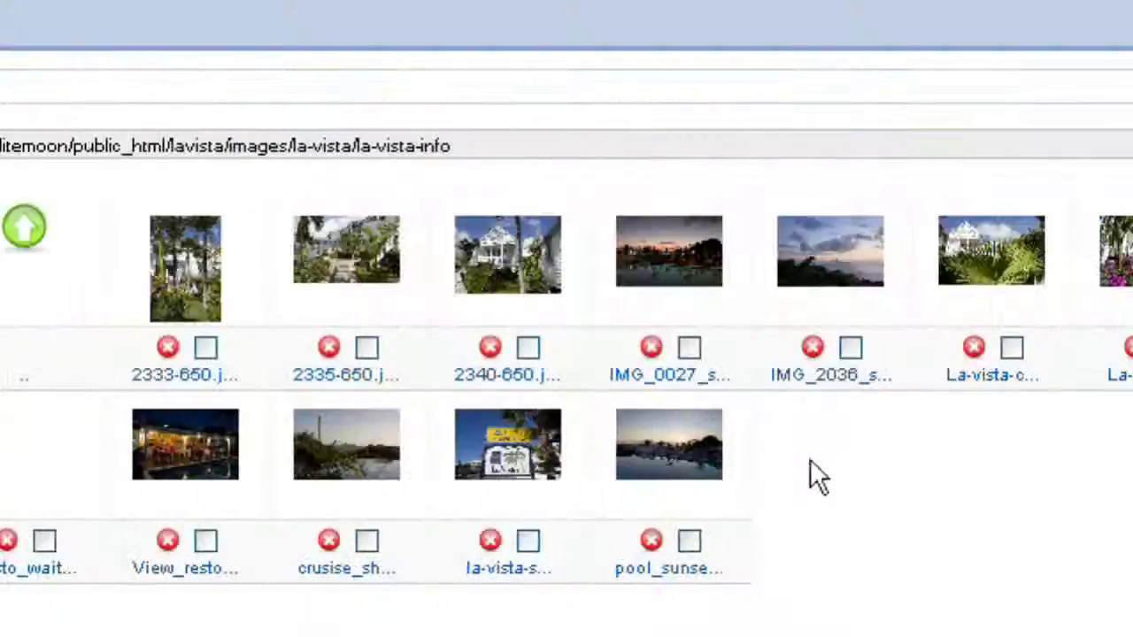